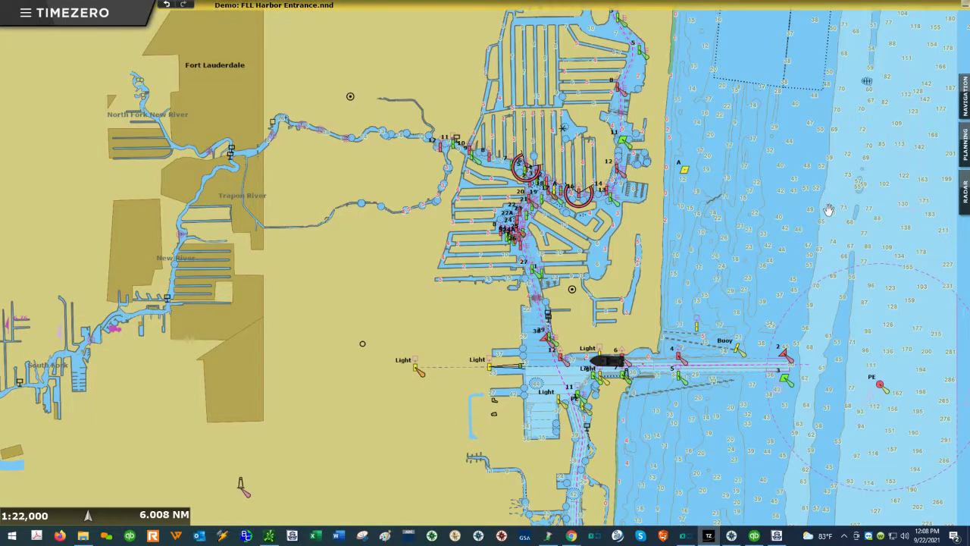
Zoom the chart out from 1:22,000 to about 1:870,000 to show southern Florida and the Keys
mouse_move(814, 214)
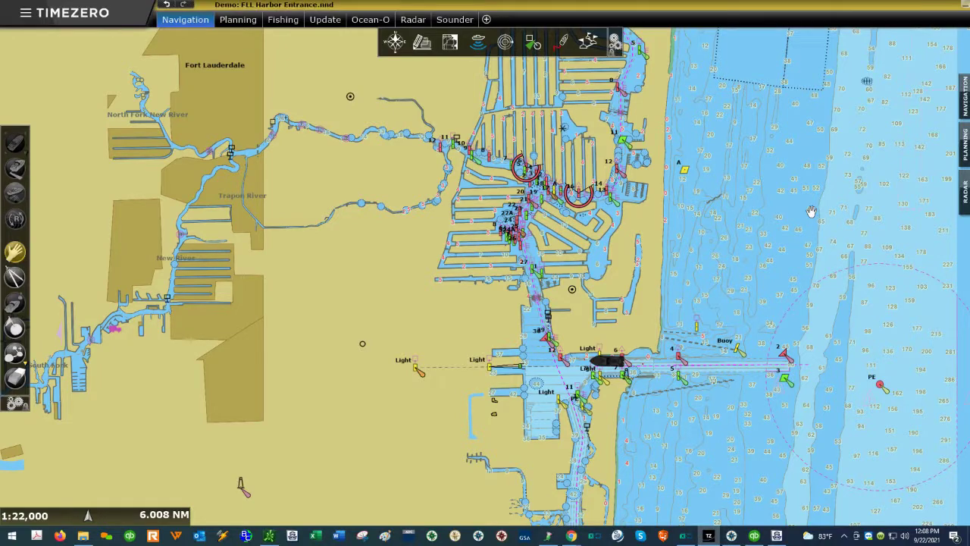
scroll(811, 212, "down", 5)
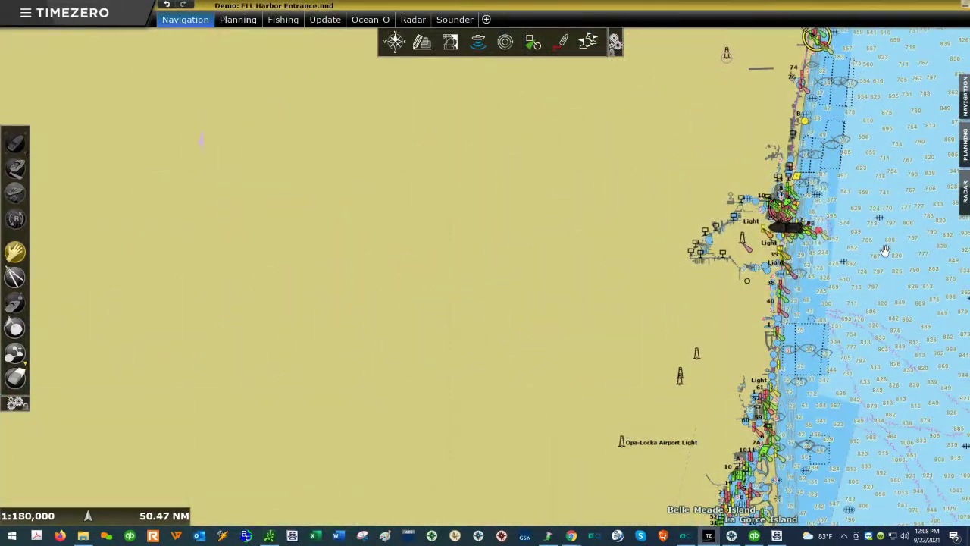
scroll(884, 250, "down", 1)
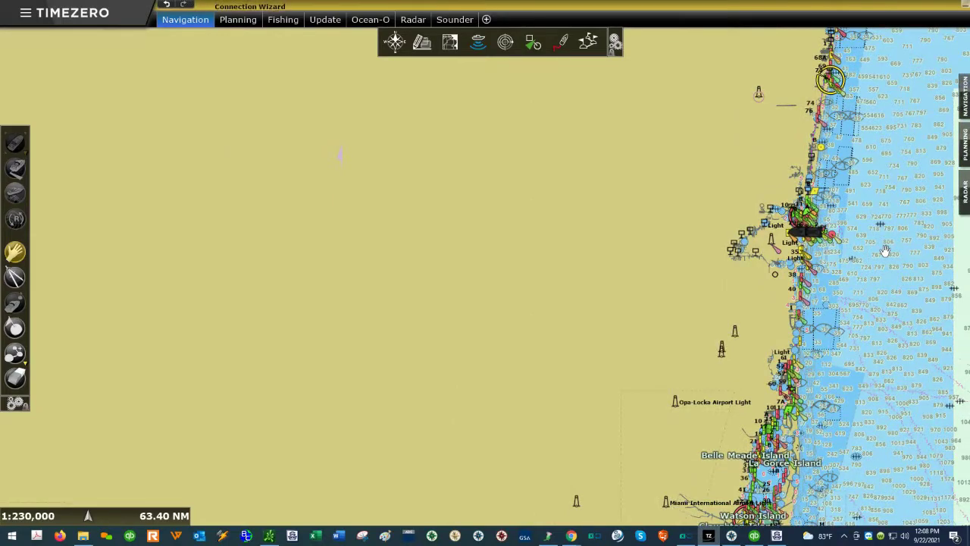
scroll(884, 251, "down", 3)
scroll(885, 251, "down", 2)
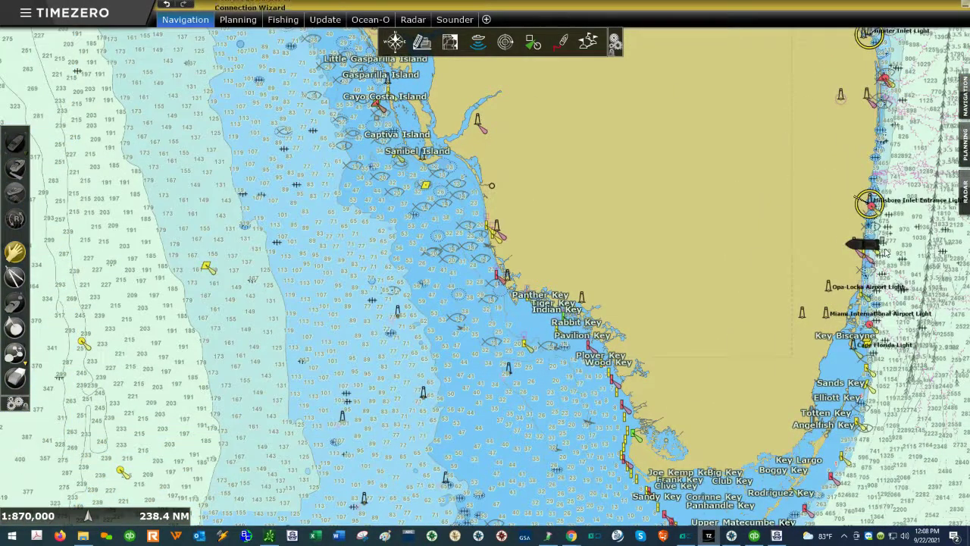
mouse_move(572, 537)
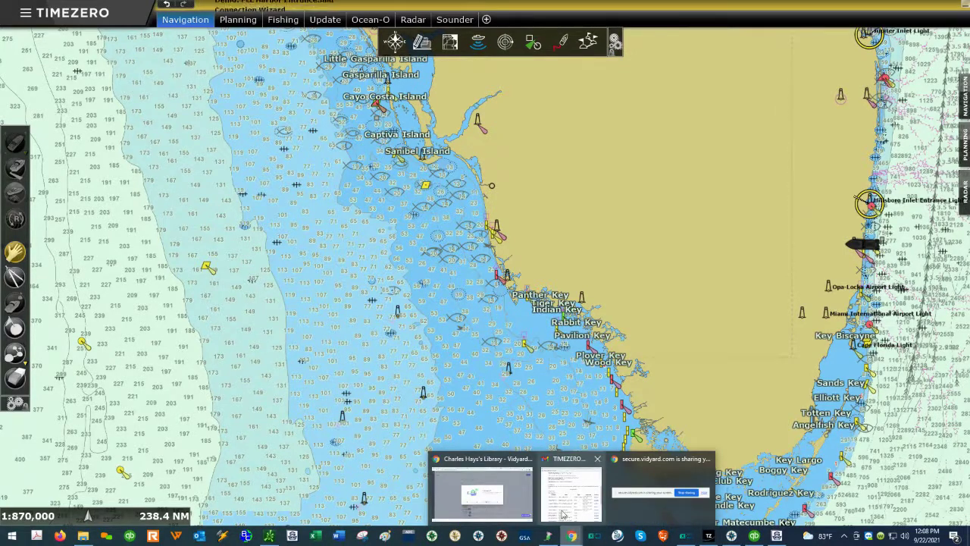
Bring up the myTIMEZERO charts catalog in the browser and return to the full charts list
left_click(520, 480)
left_click(673, 7)
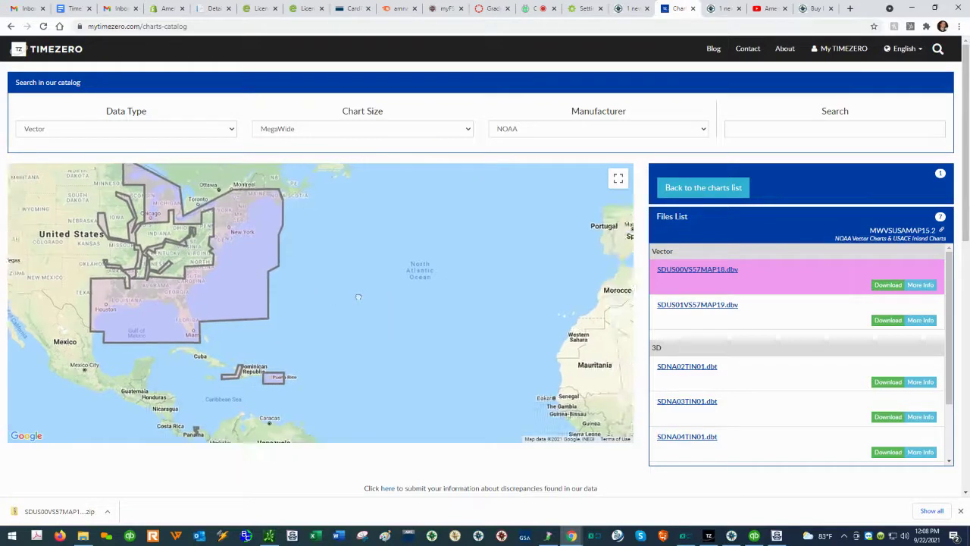
left_click(736, 190)
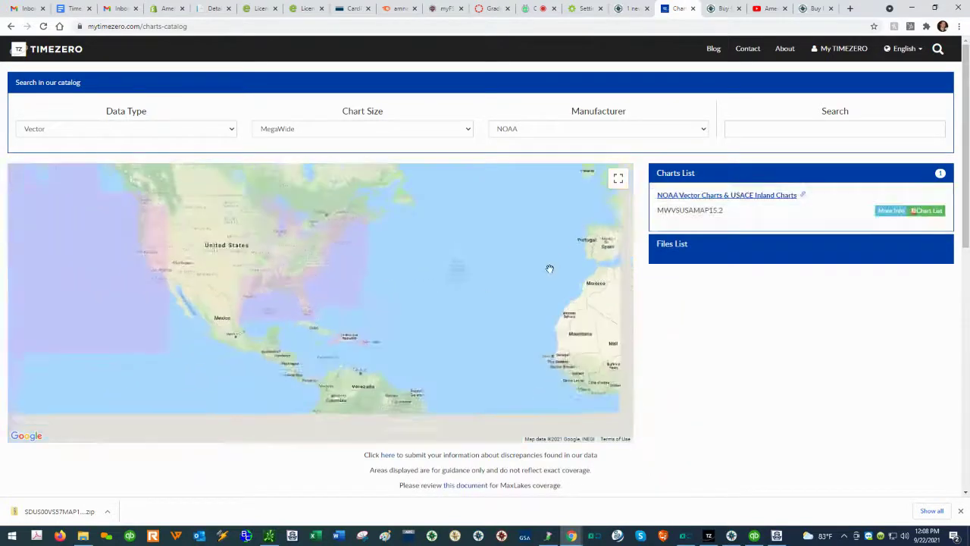
Filter the catalog to C-MAP as manufacturer, keeping MegaWide as the chart size
left_click_drag(558, 256, 258, 284)
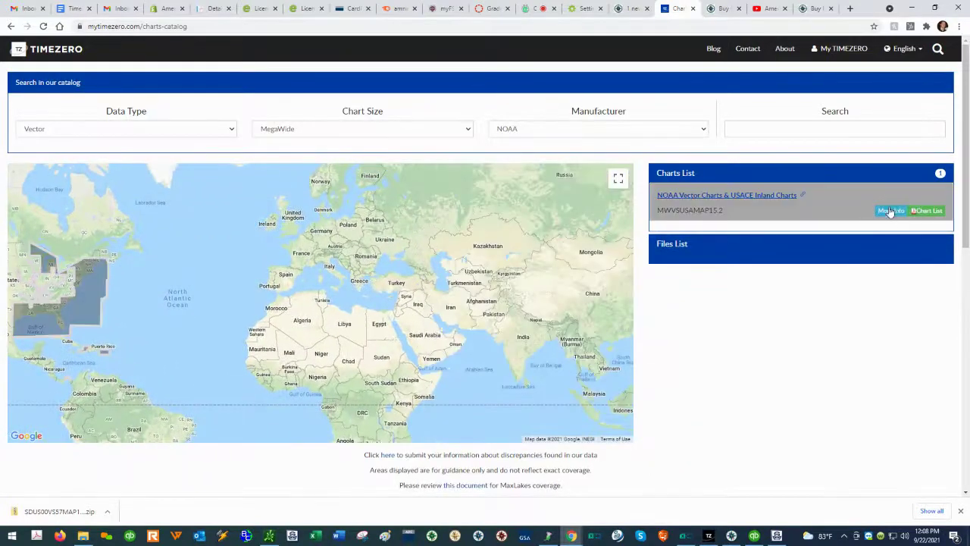
left_click(530, 129)
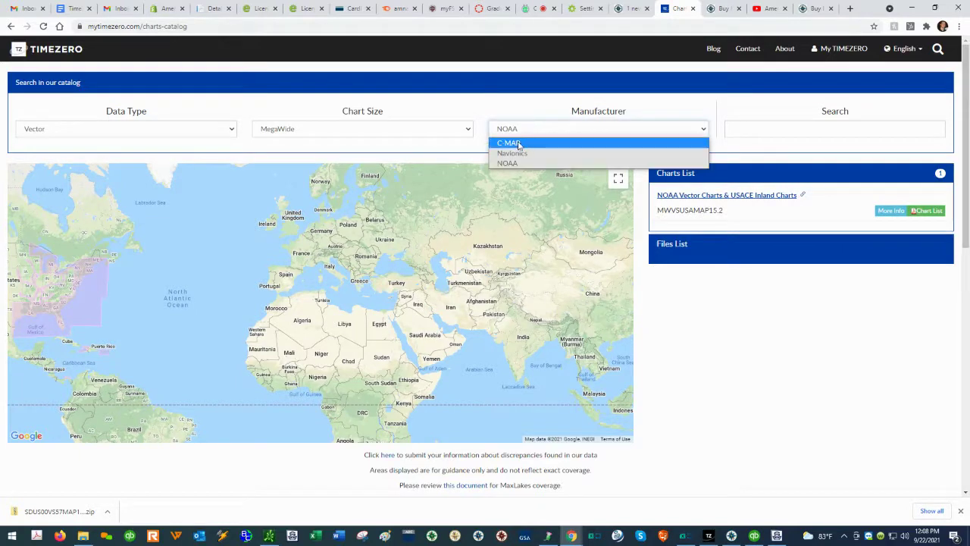
left_click(515, 142)
left_click(521, 133)
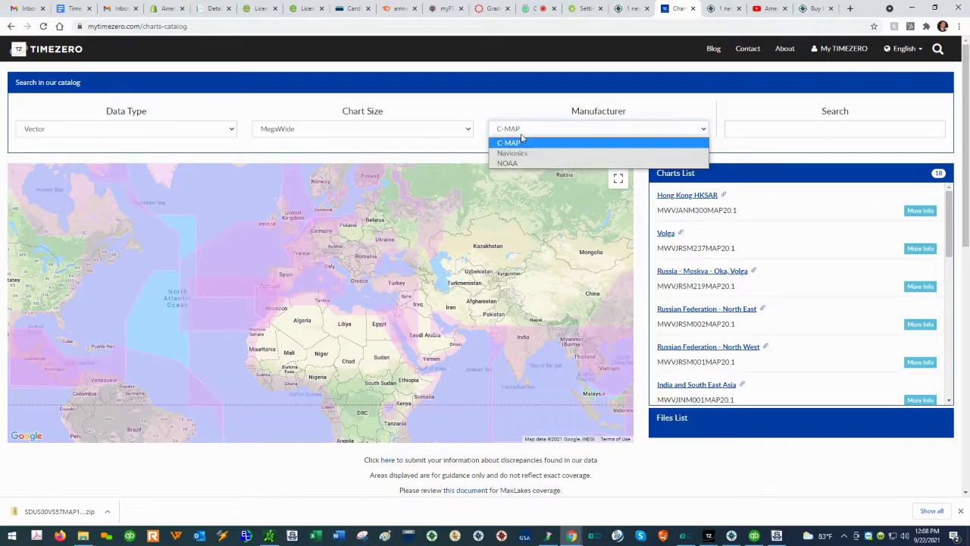
left_click(517, 142)
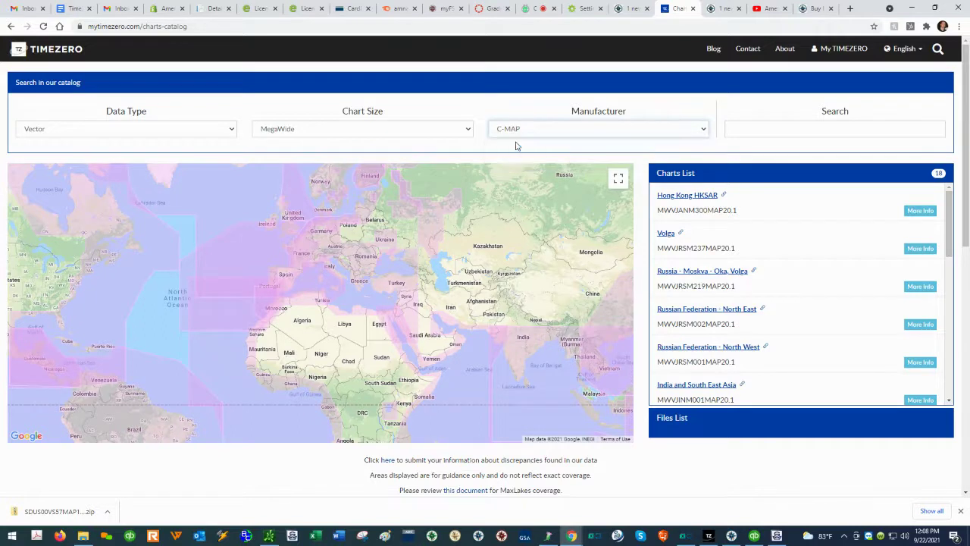
left_click(388, 130)
left_click(347, 151)
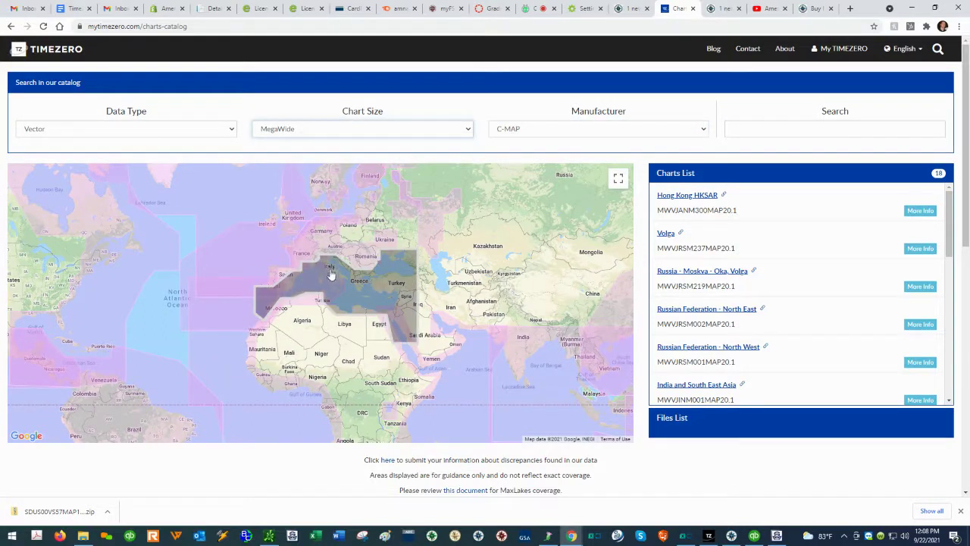
Copy the Mediterranean and Black Sea chart code MWVJEMM017MAP and go to the American Nautical Services shop
left_click(374, 298)
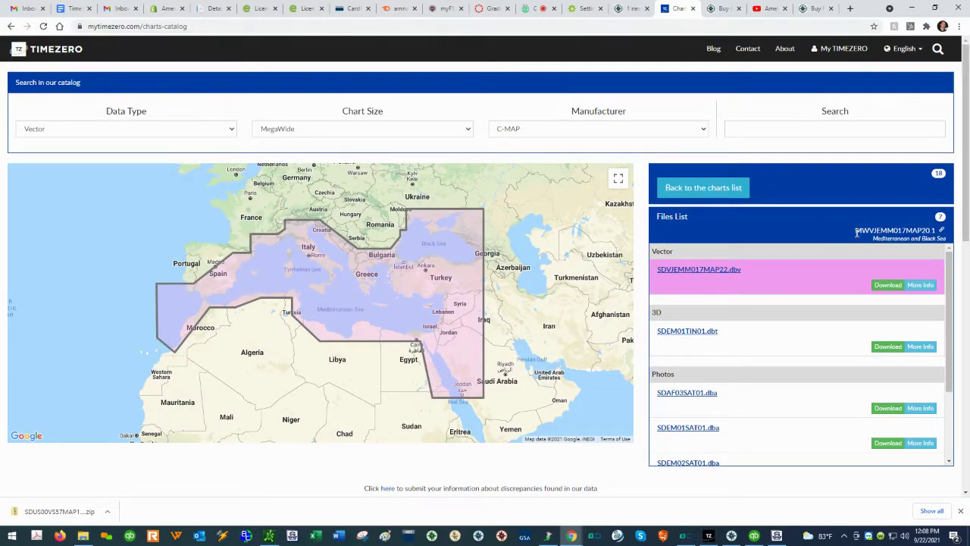
left_click_drag(856, 233, 932, 225)
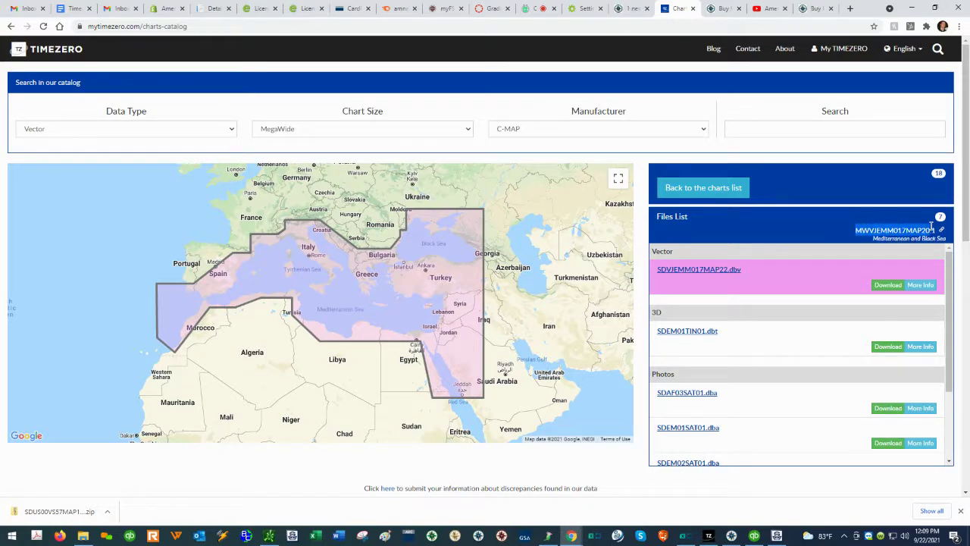
right_click(919, 228)
left_click(918, 238)
left_click_drag(855, 229, 937, 232)
right_click(893, 235)
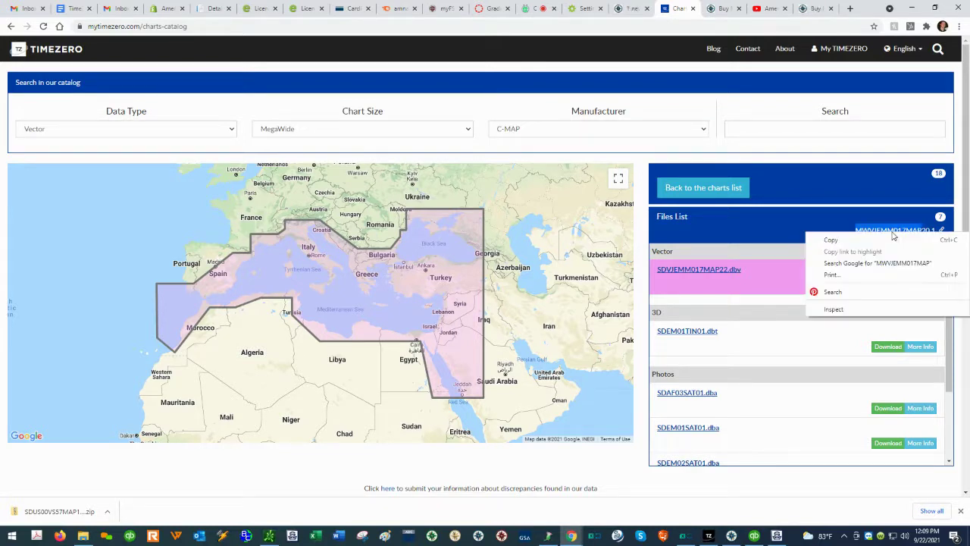
left_click(895, 237)
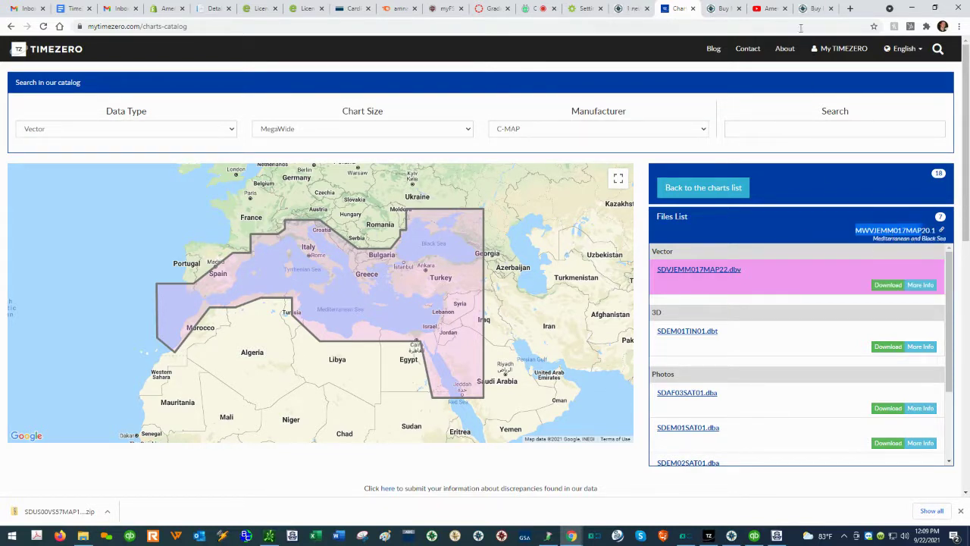
left_click(726, 8)
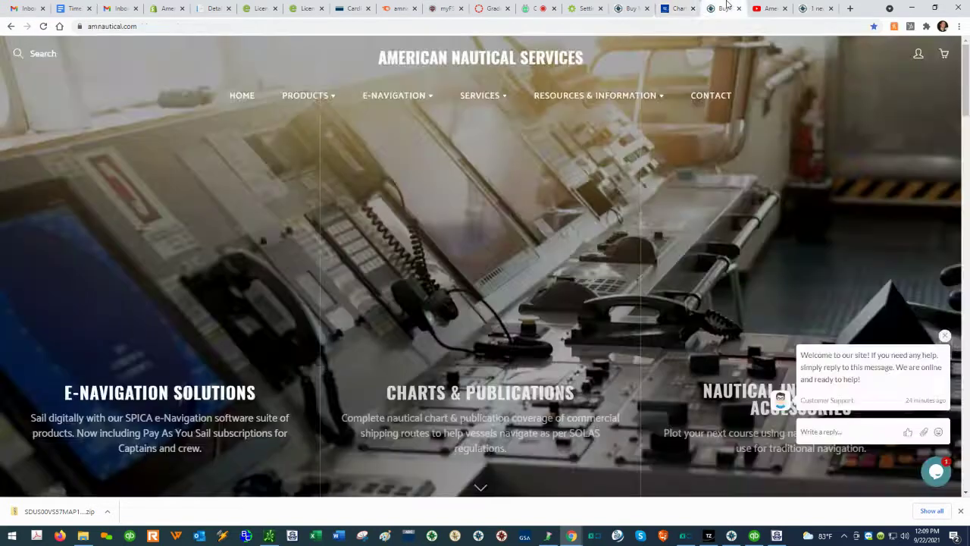
Search the shop for MWVJEMM017MAP and open the $600 Mediterranean and Black Sea chart page
left_click(42, 54)
key("ctrl+v")
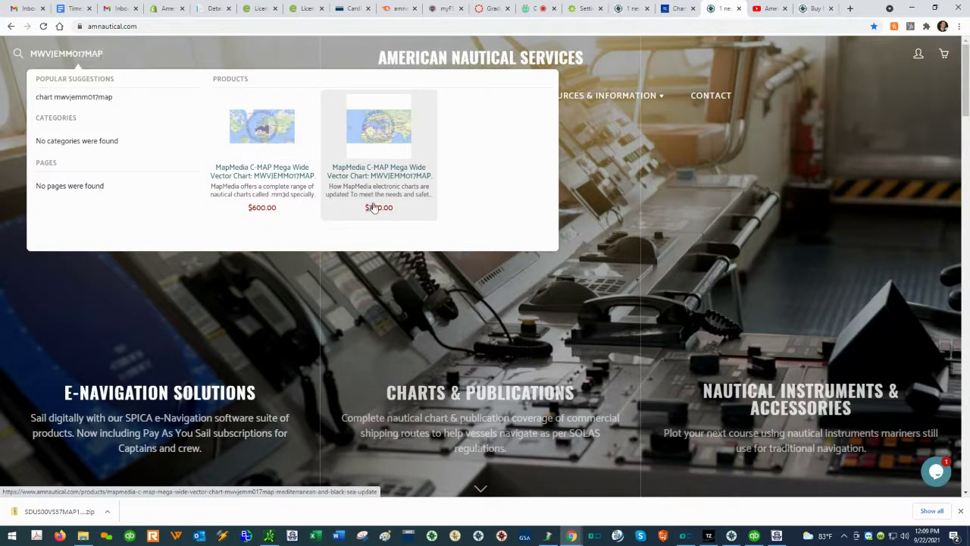
left_click(271, 183)
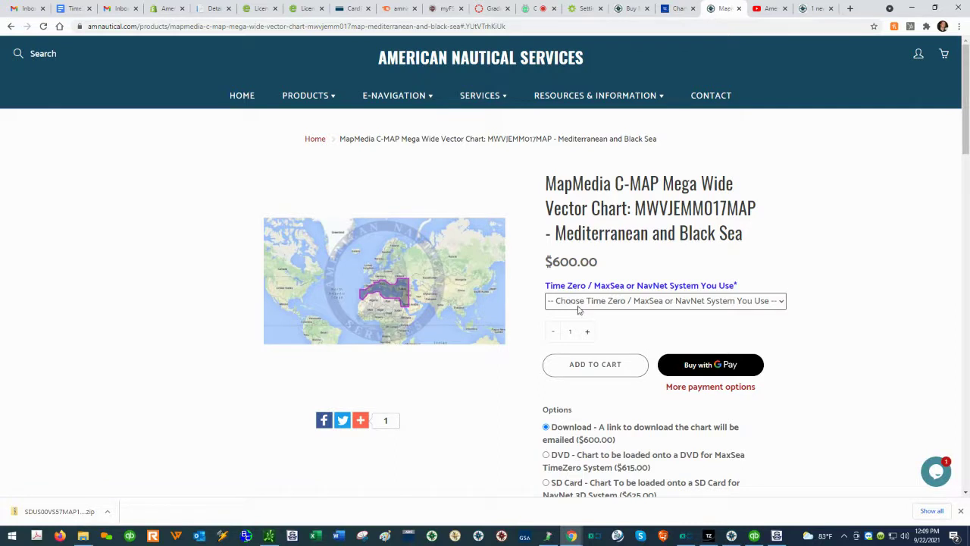
Set the Time Zero / MaxSea or NavNet System option to TZ Professional, then return to TimeZero
left_click(649, 303)
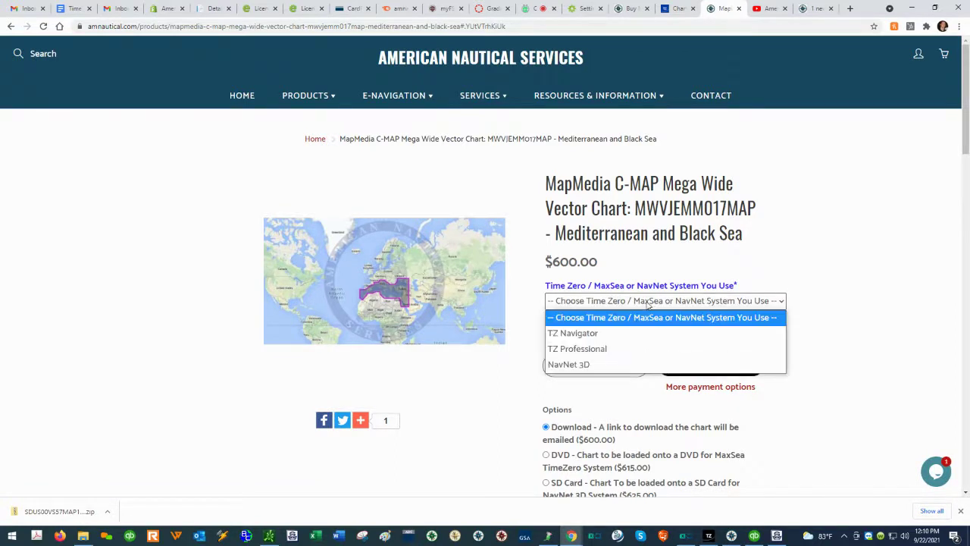
left_click(571, 350)
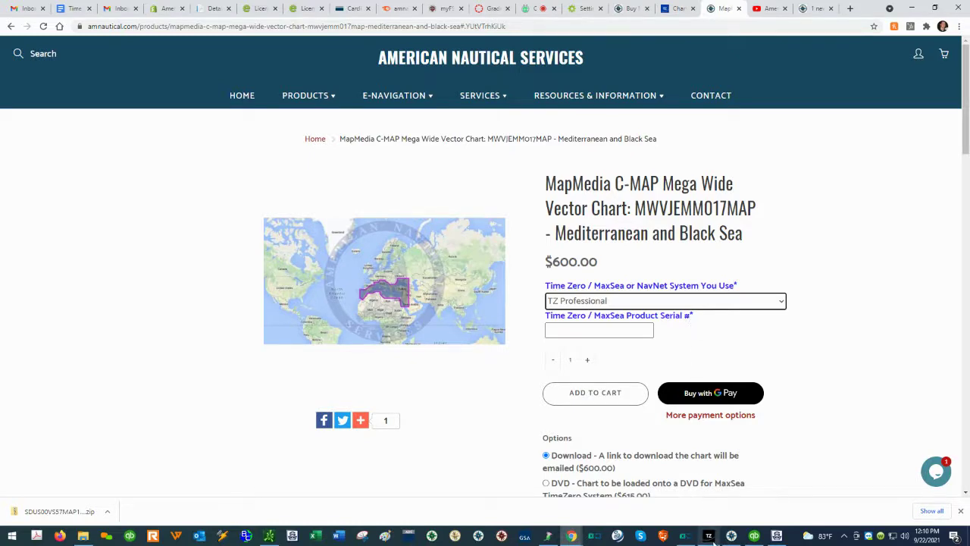
left_click(710, 536)
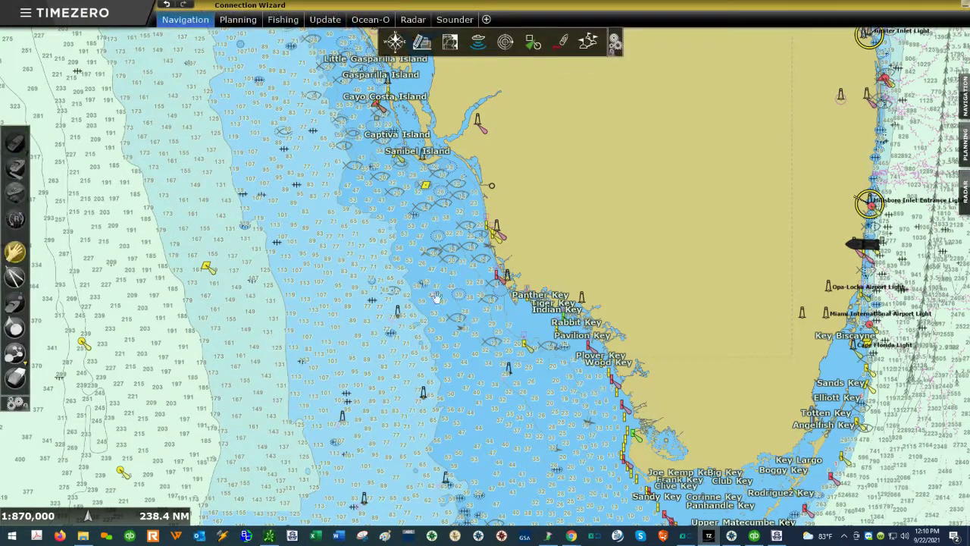
Copy the license ID from the About TimeZero dialog showing version 4.0.0.55
left_click(33, 17)
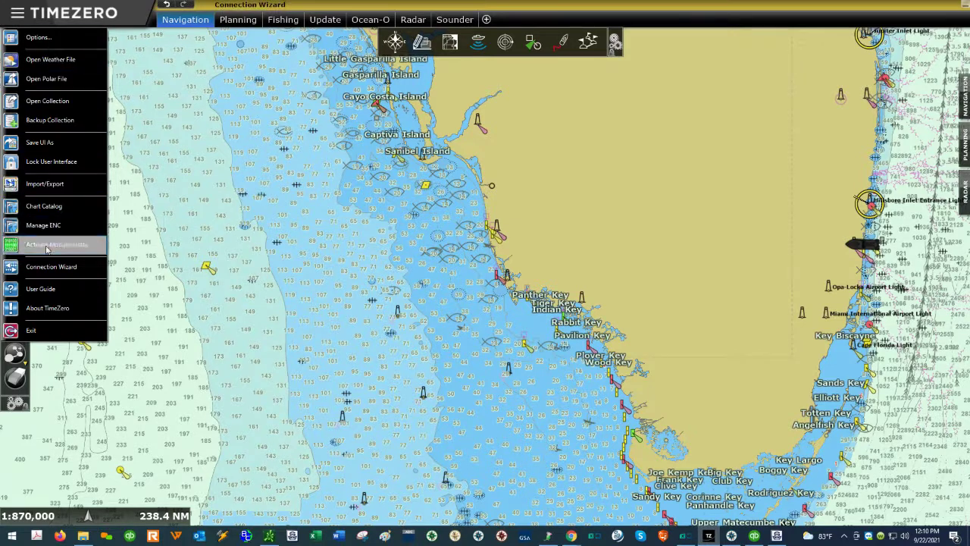
left_click(55, 310)
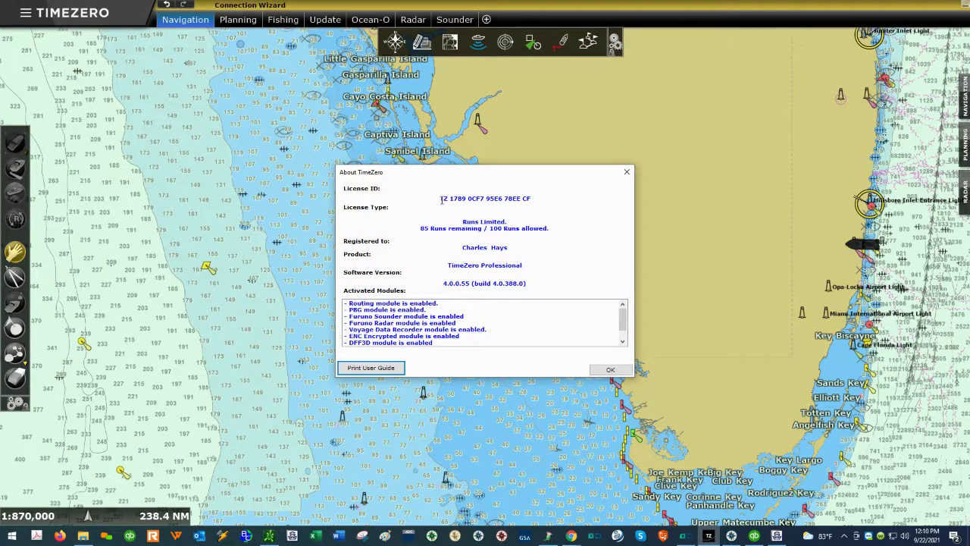
left_click_drag(441, 198, 532, 200)
right_click(523, 201)
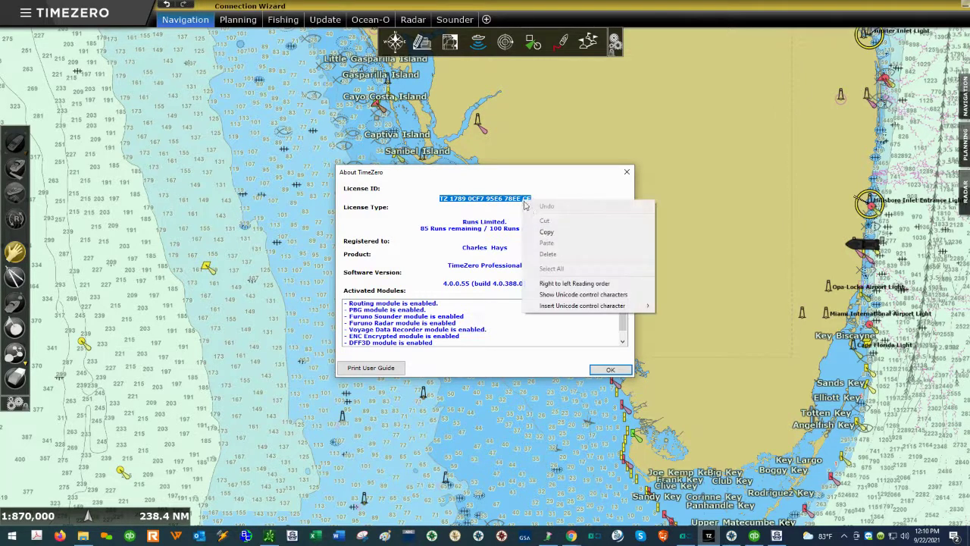
left_click(542, 235)
left_click(571, 536)
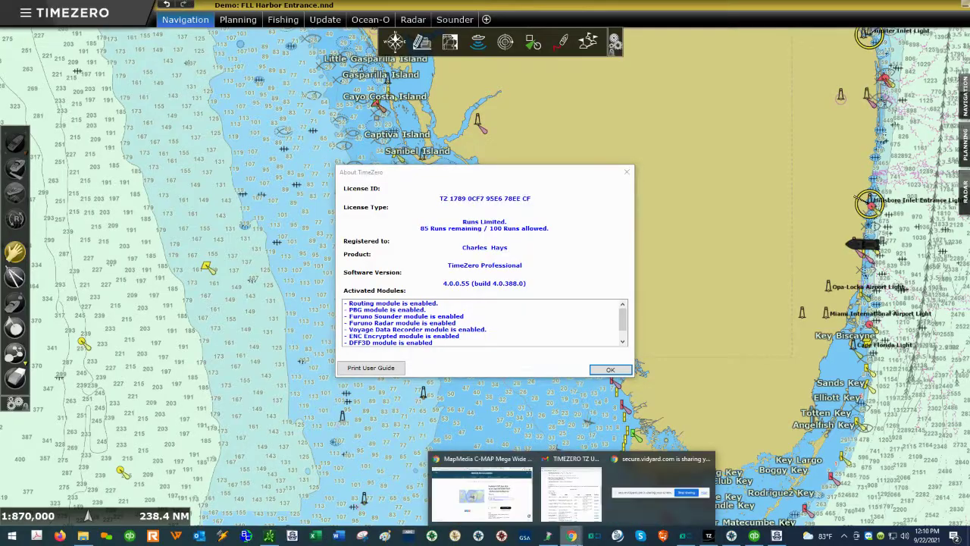
Paste the copied TimeZero license ID into the Product Serial # field
left_click(580, 329)
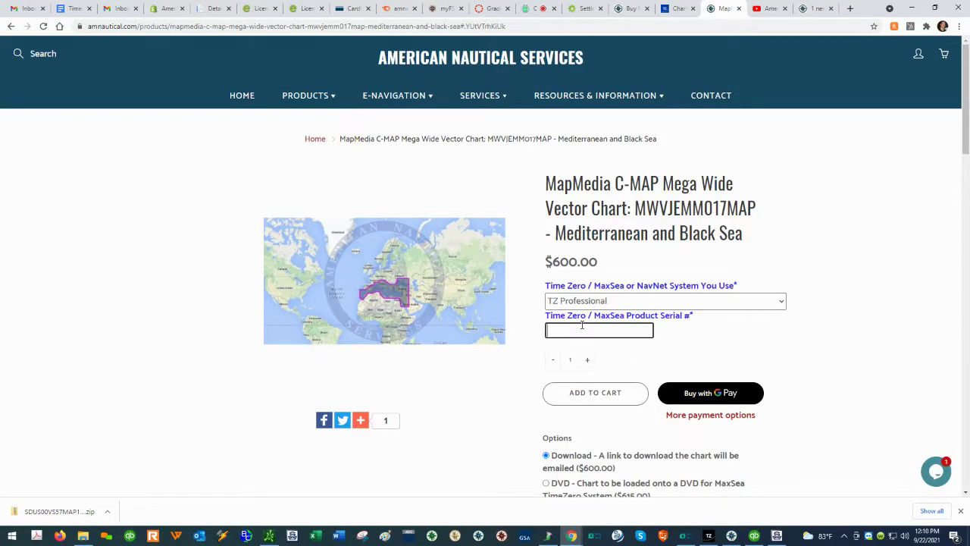
right_click(578, 331)
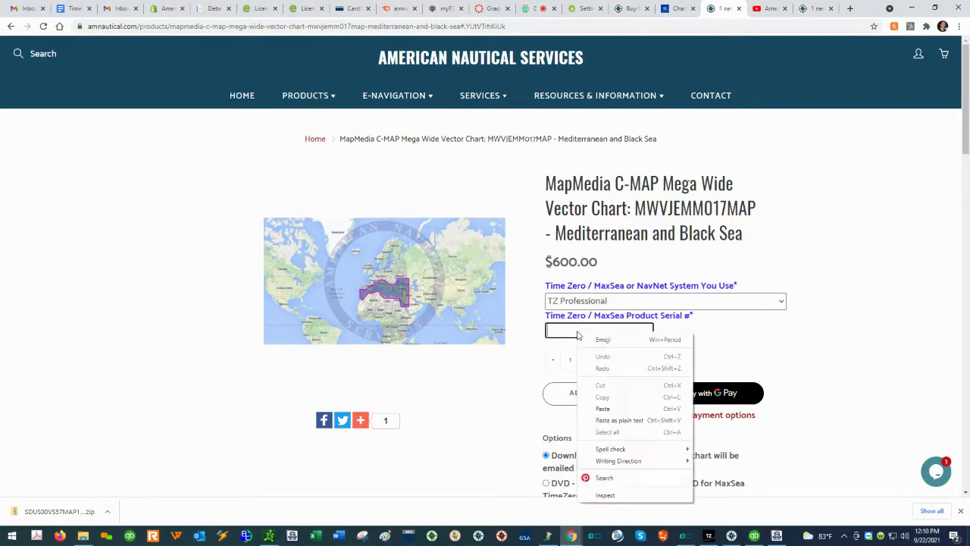
left_click(605, 408)
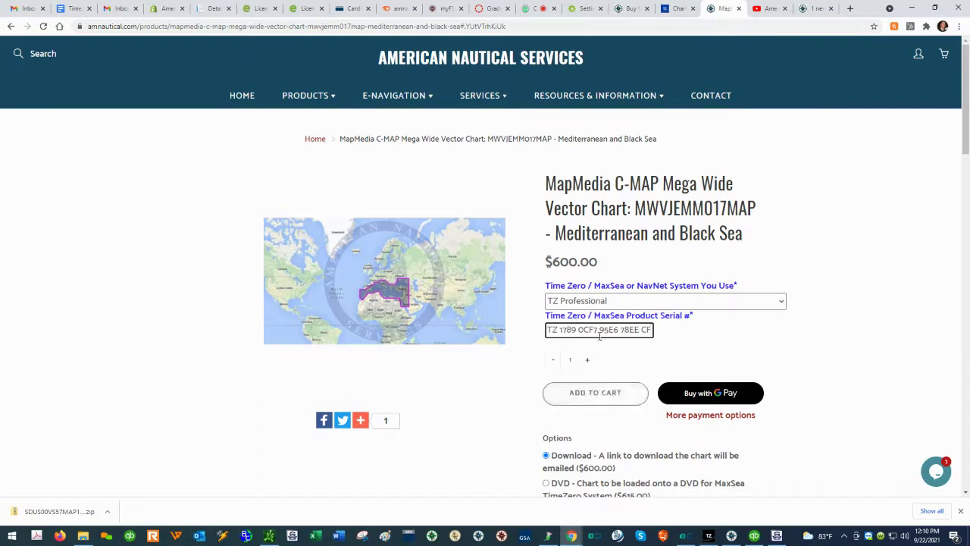